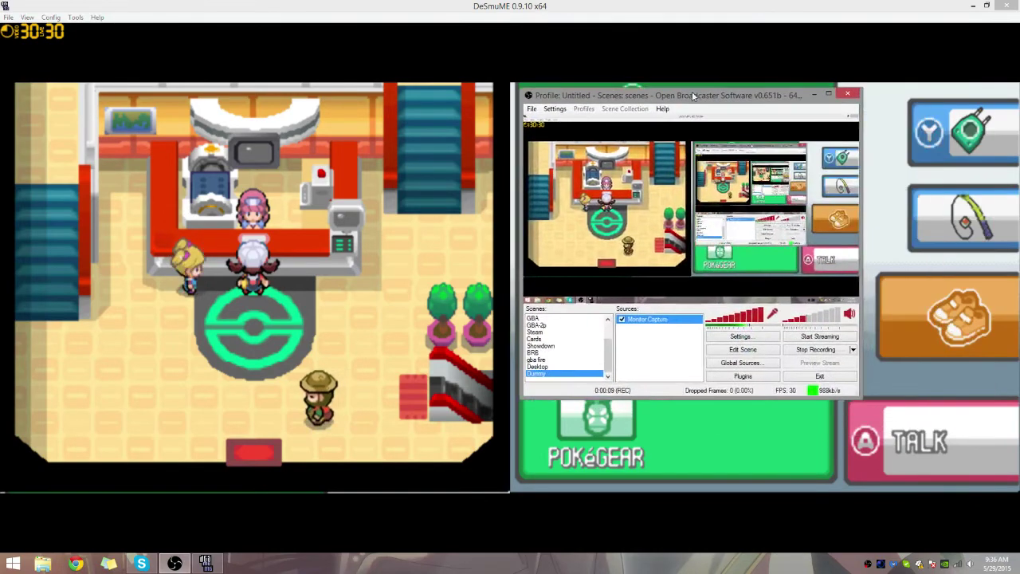
Switch OBS's live output to the DS stream scene with the Soul Silver LP overlay
drag(698, 95, 530, 106)
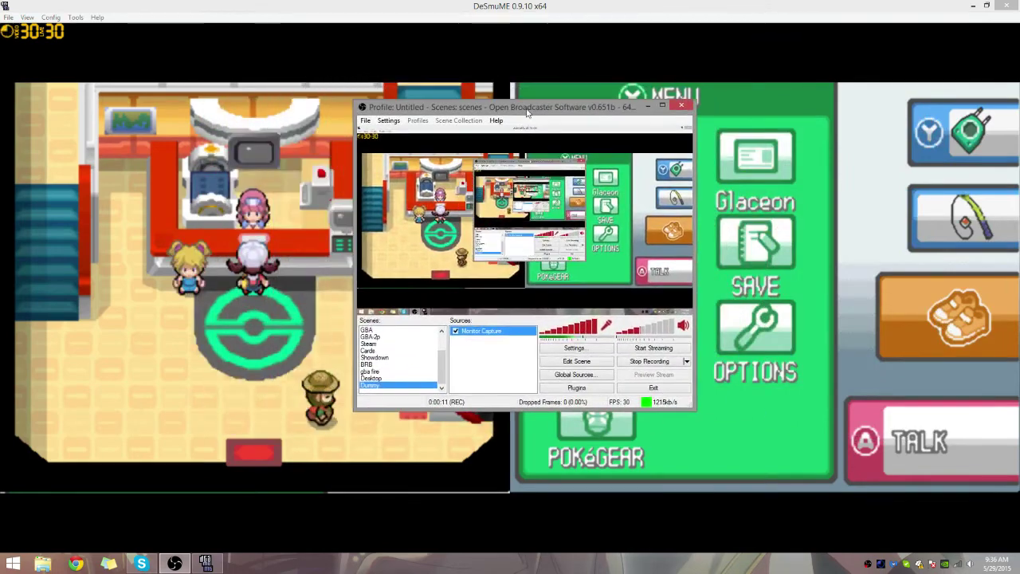
scroll(446, 350, up, 2)
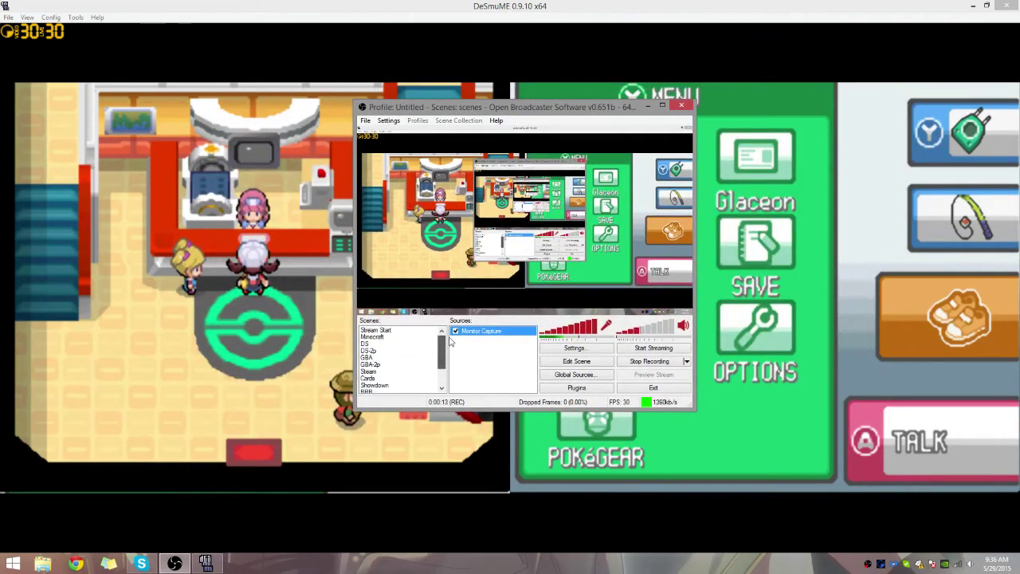
click(392, 356)
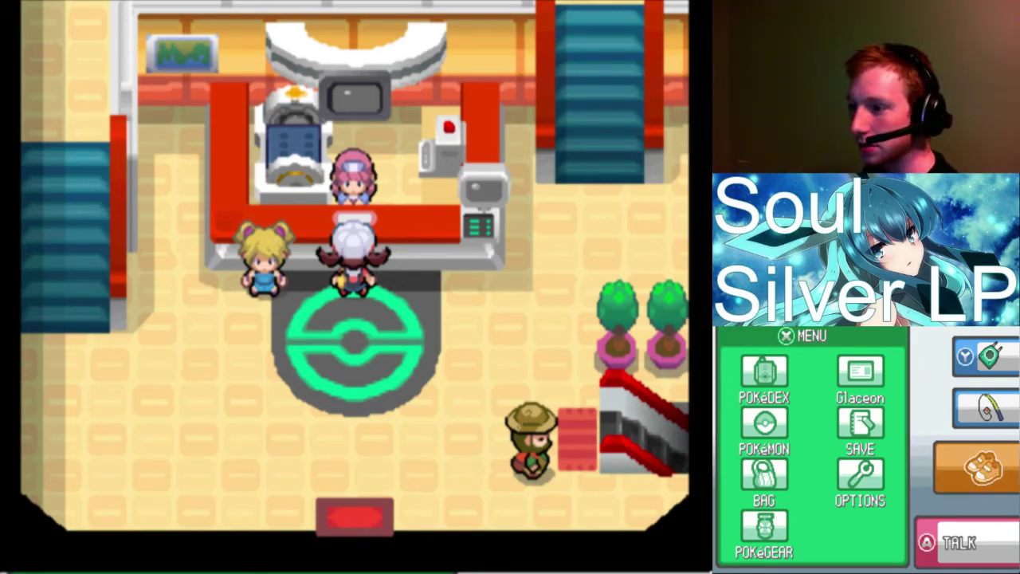
Walk the trainer down from the counter and left onto the Pokéball mat
key(Down)
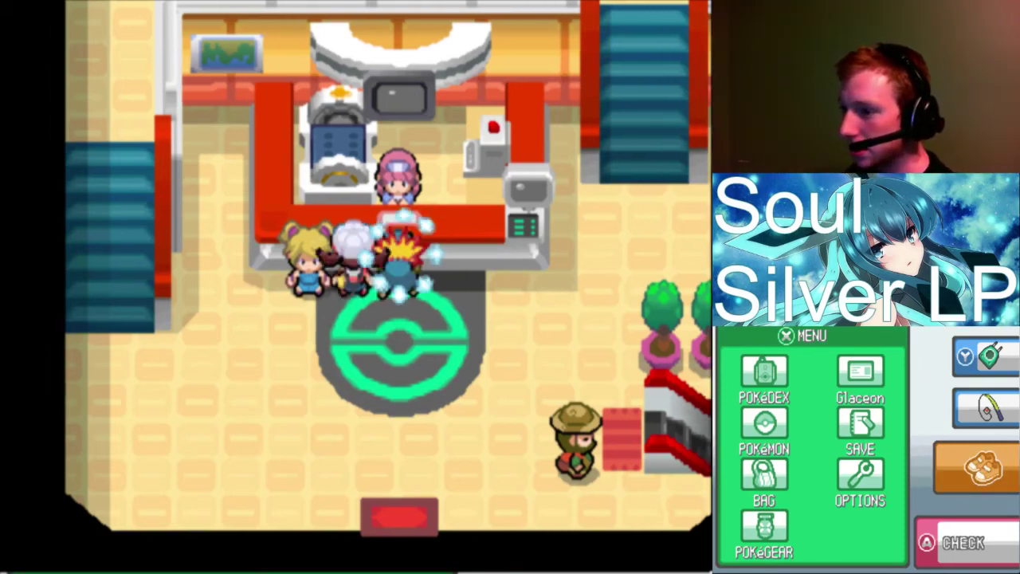
key(Left)
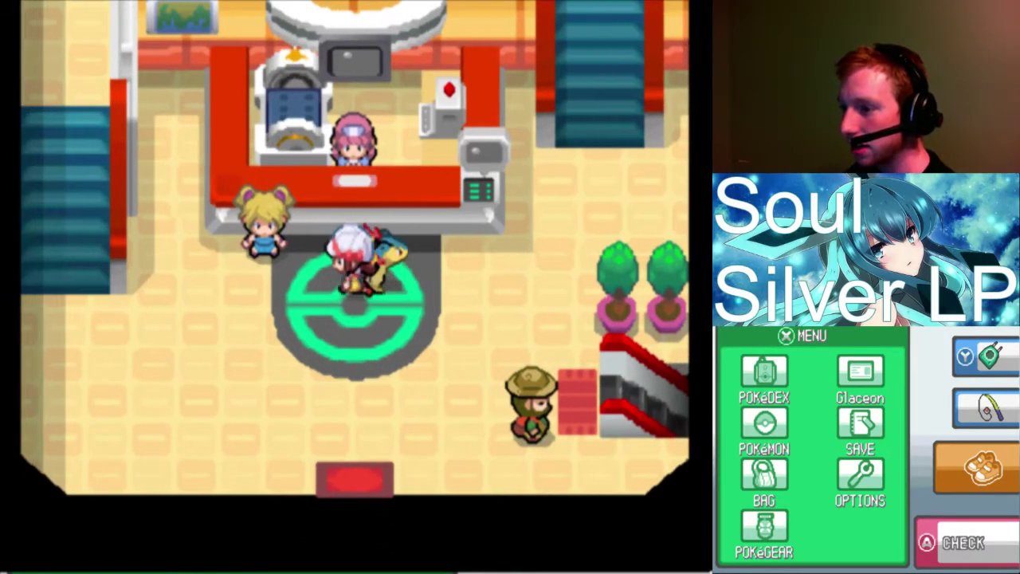
key(Down)
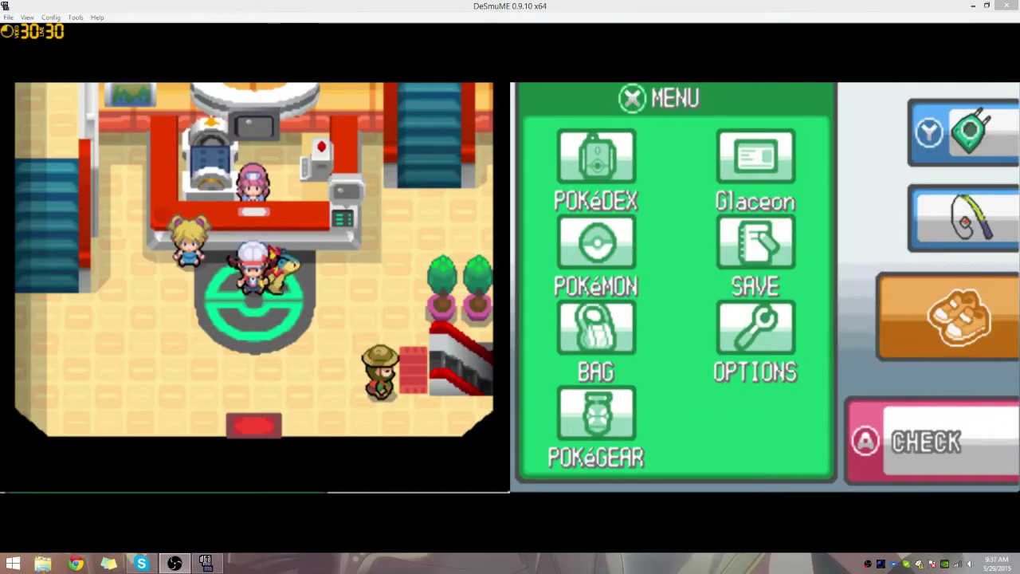
Check DeSmuME's View > Rotation options unchanged, then bring up the LCDs Layout choices
click(655, 30)
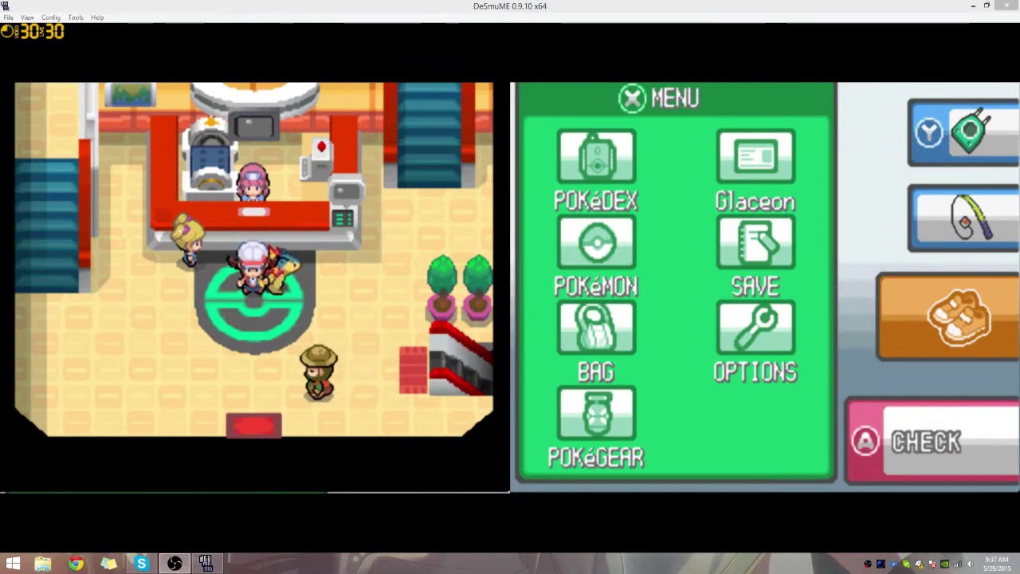
click(28, 17)
mouse_move(48, 40)
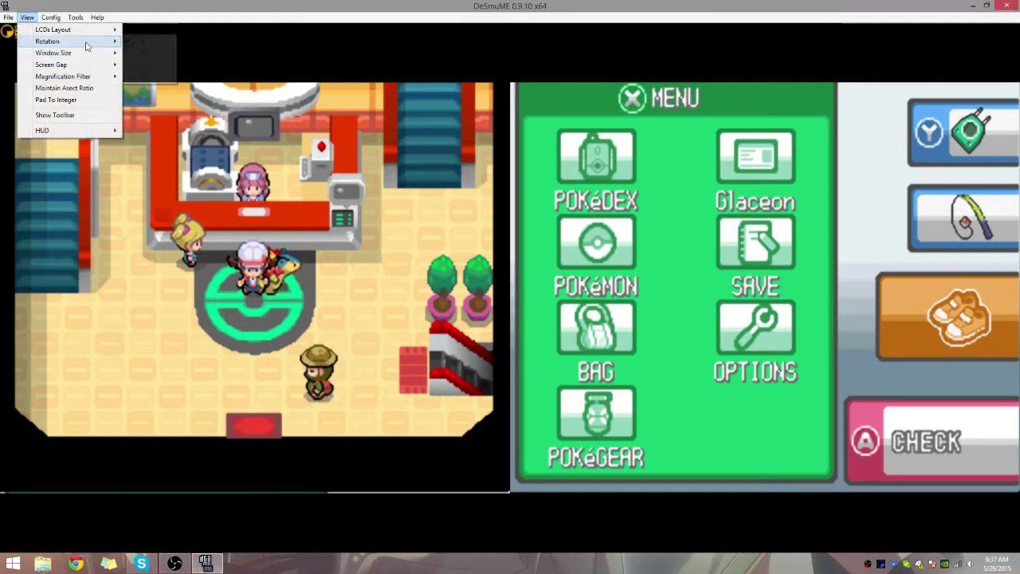
click(244, 6)
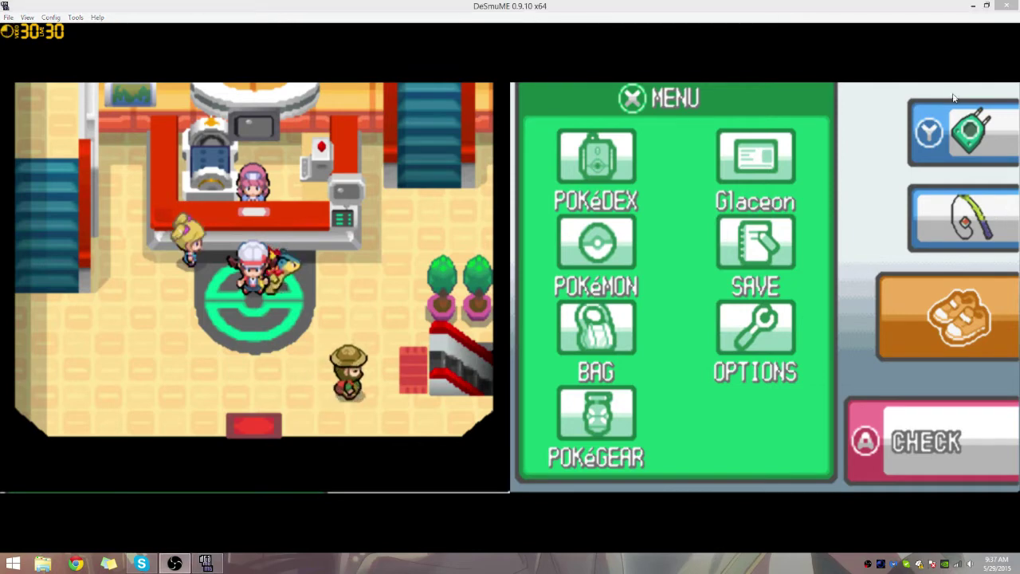
click(24, 16)
mouse_move(54, 30)
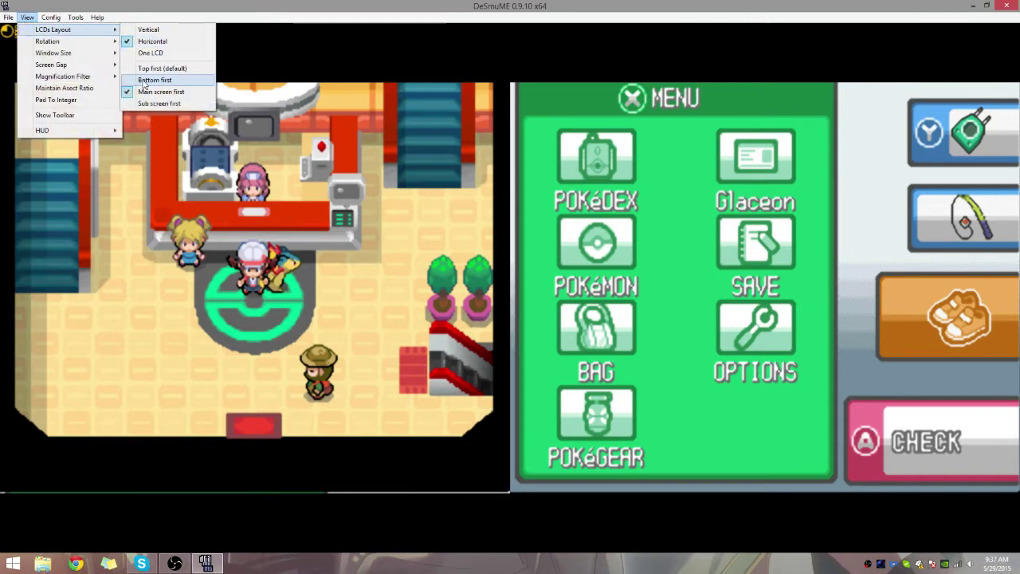
Review View > Window Size and Magnification Filter options without changing them
click(315, 64)
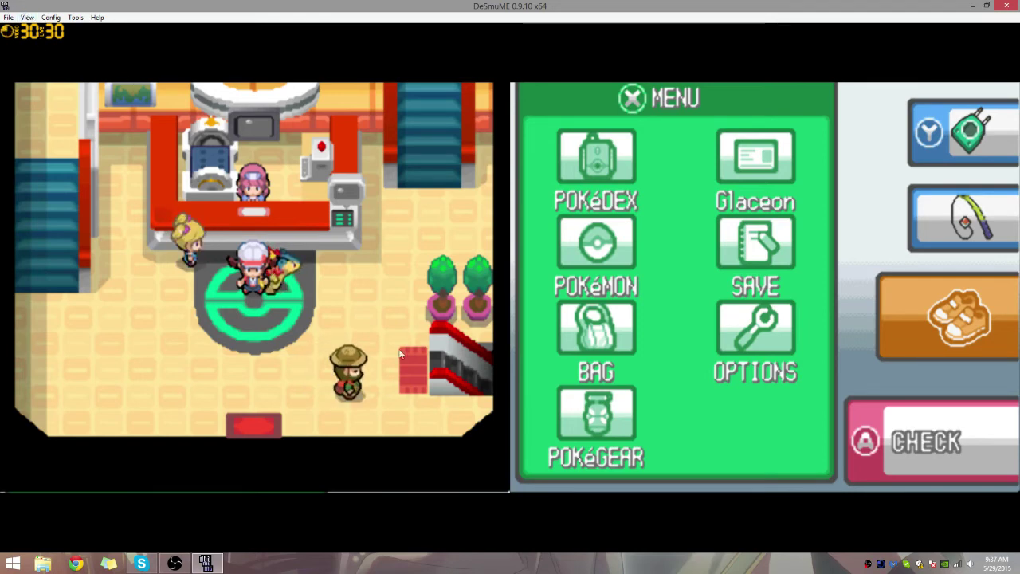
click(27, 17)
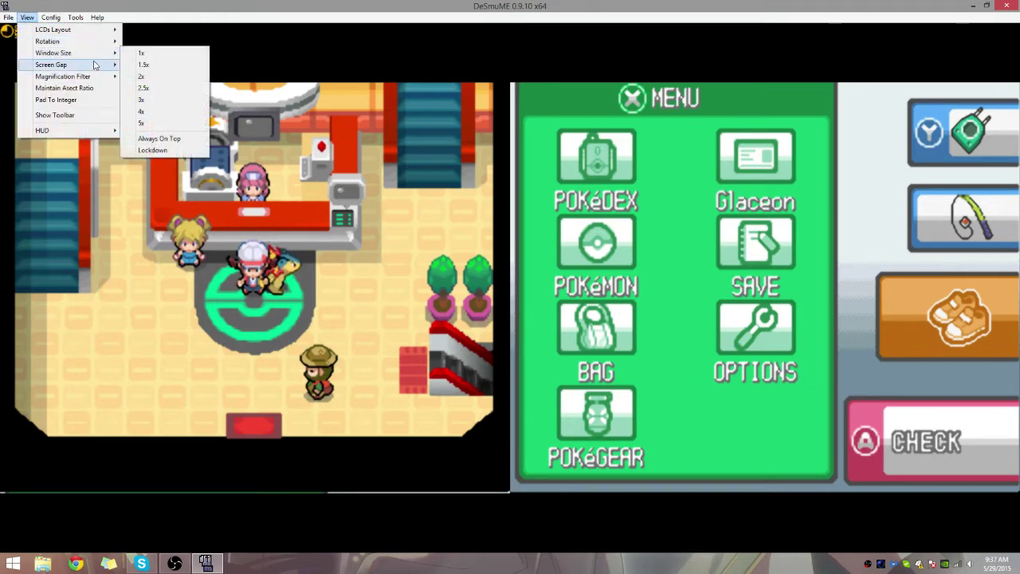
mouse_move(90, 56)
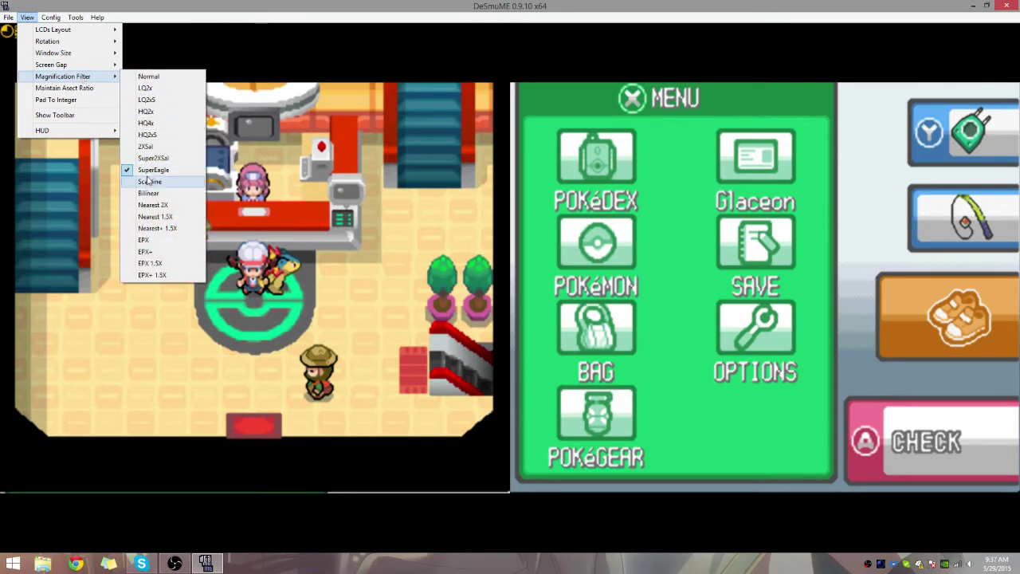
mouse_move(76, 19)
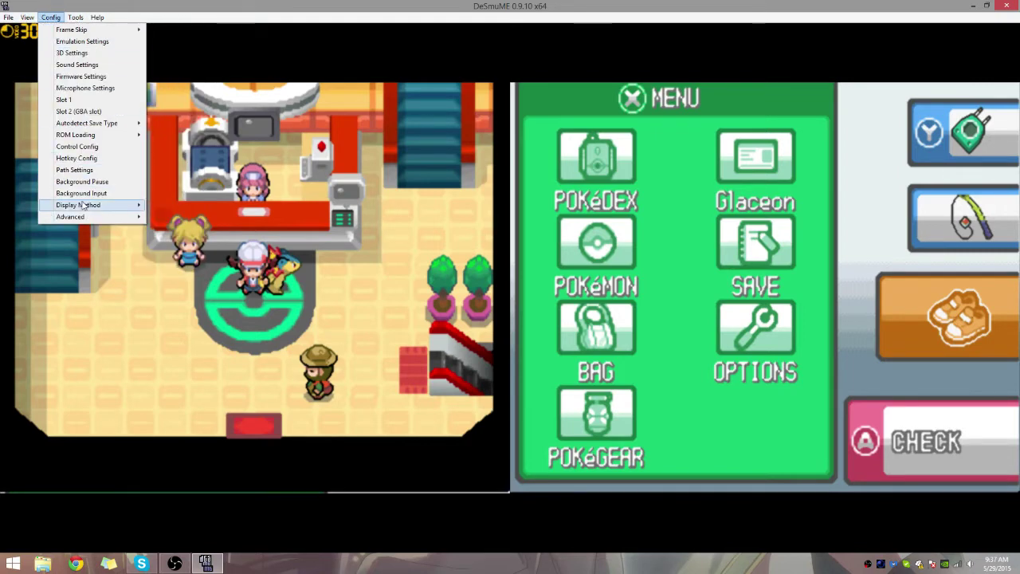
Look over Config > Display Method and Frame Skip choices without changing anything
mouse_move(85, 206)
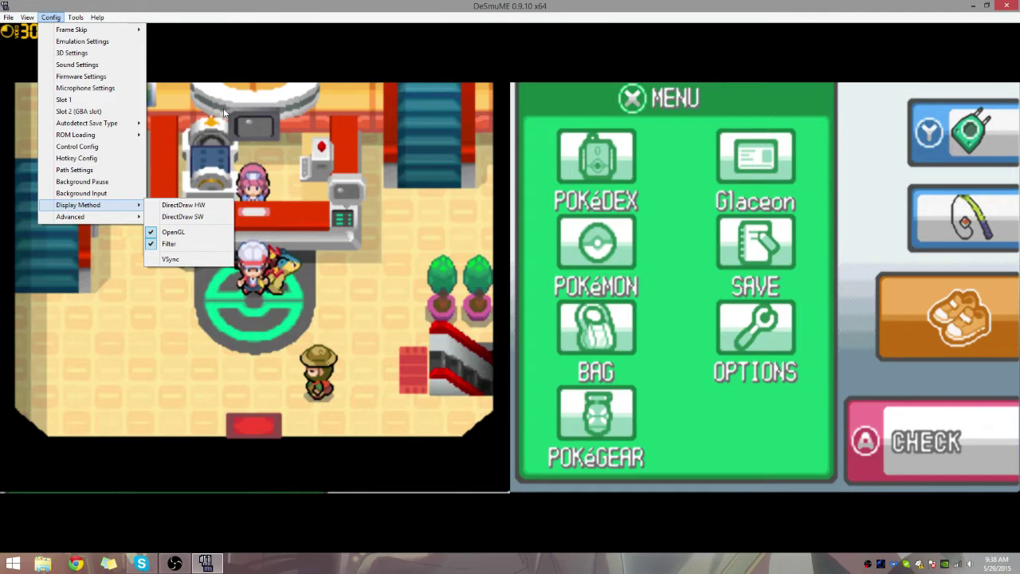
click(169, 17)
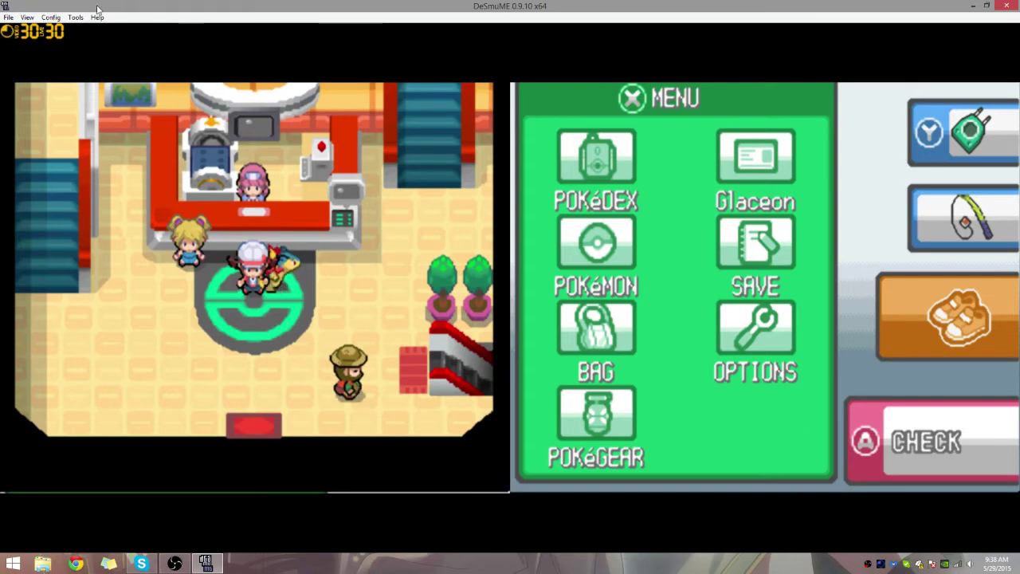
click(56, 18)
mouse_move(57, 27)
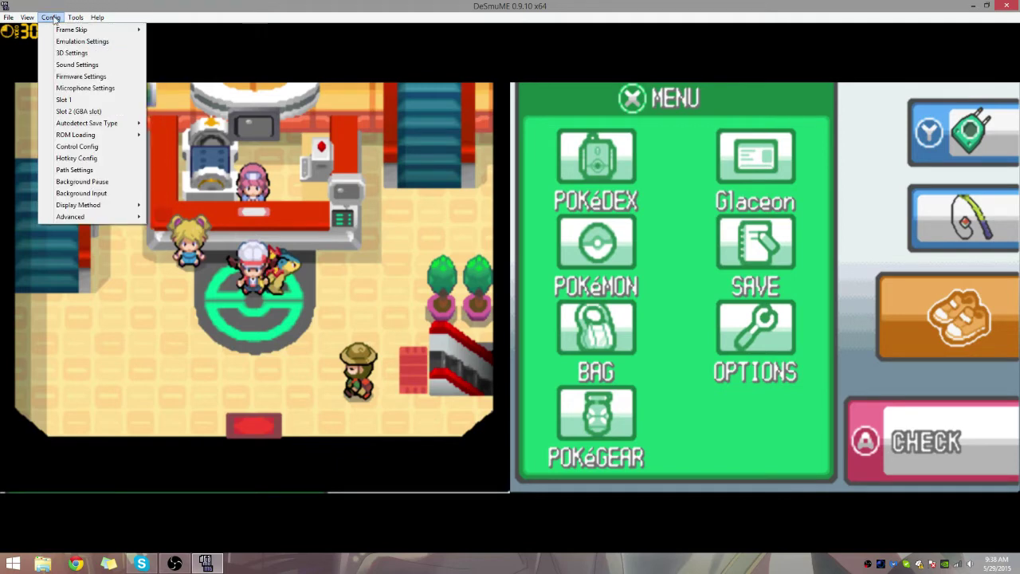
Open Emulation Settings, try a block size of 10100, then cancel to keep 100
mouse_move(23, 20)
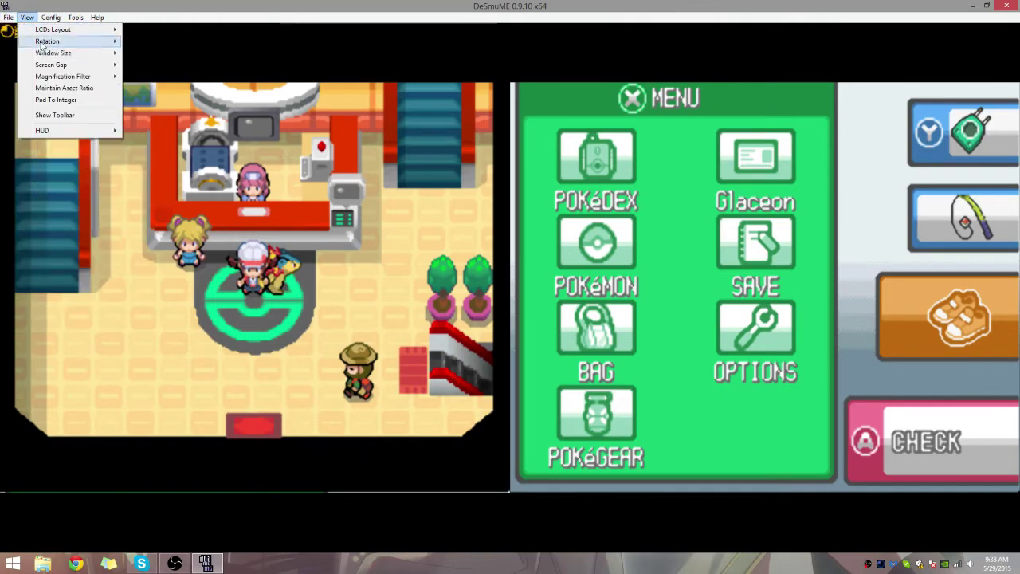
click(27, 16)
click(49, 17)
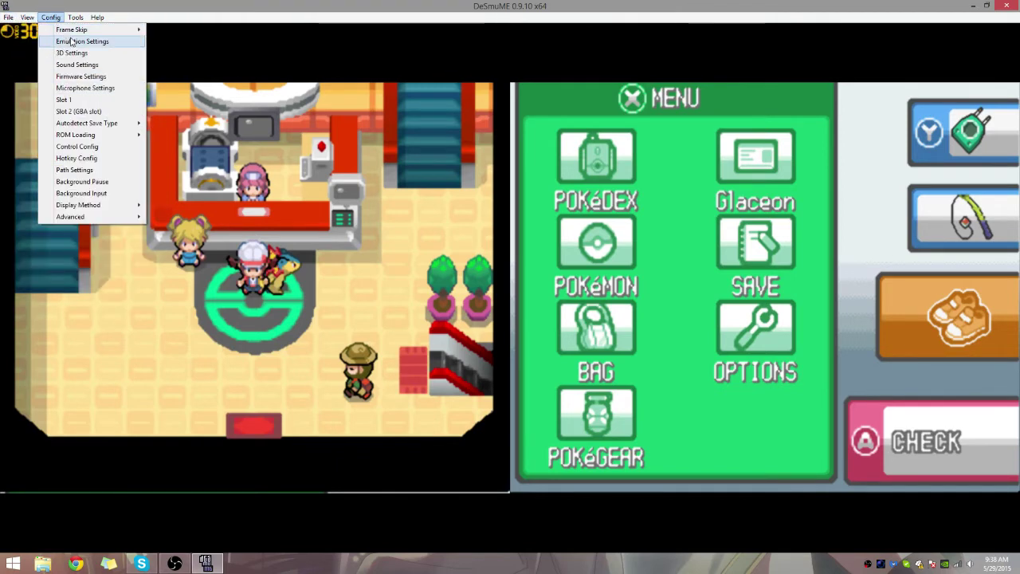
click(70, 38)
drag(468, 178, 326, 57)
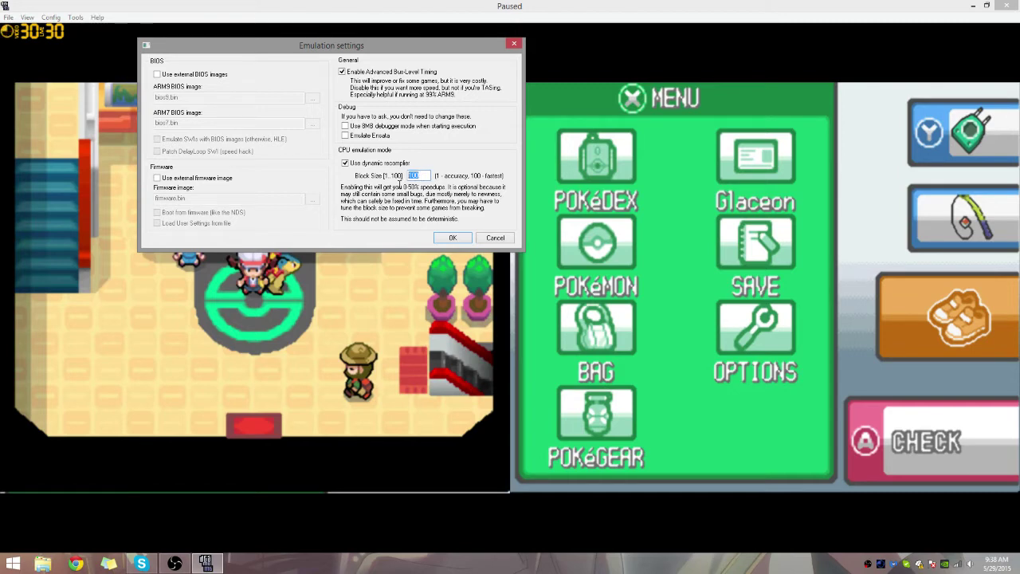
text(10)
text(10)
text(0)
click(502, 240)
click(50, 17)
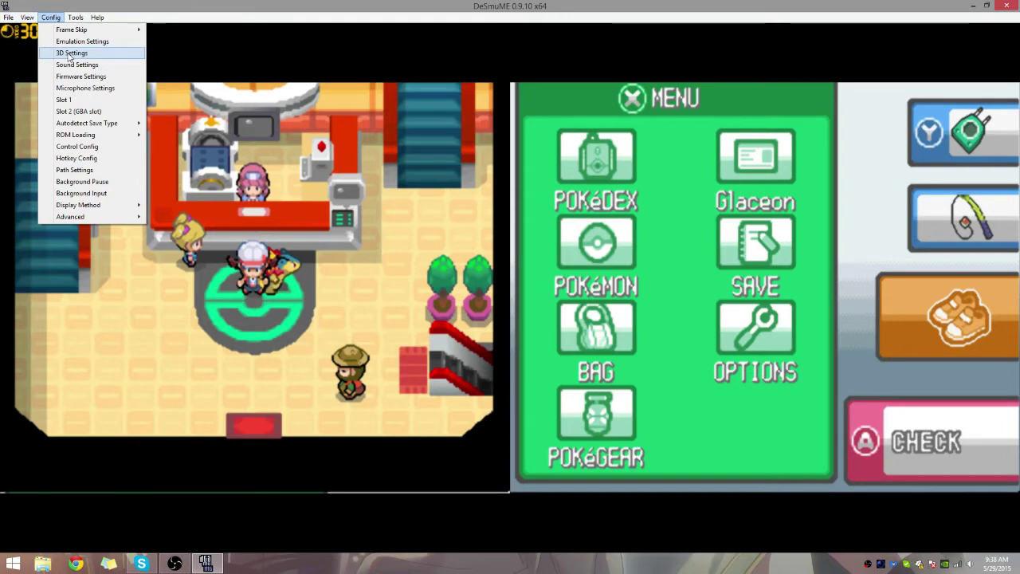
Review the 3D Settings and cancel, keeping SoftRasterizer as the renderer
click(70, 53)
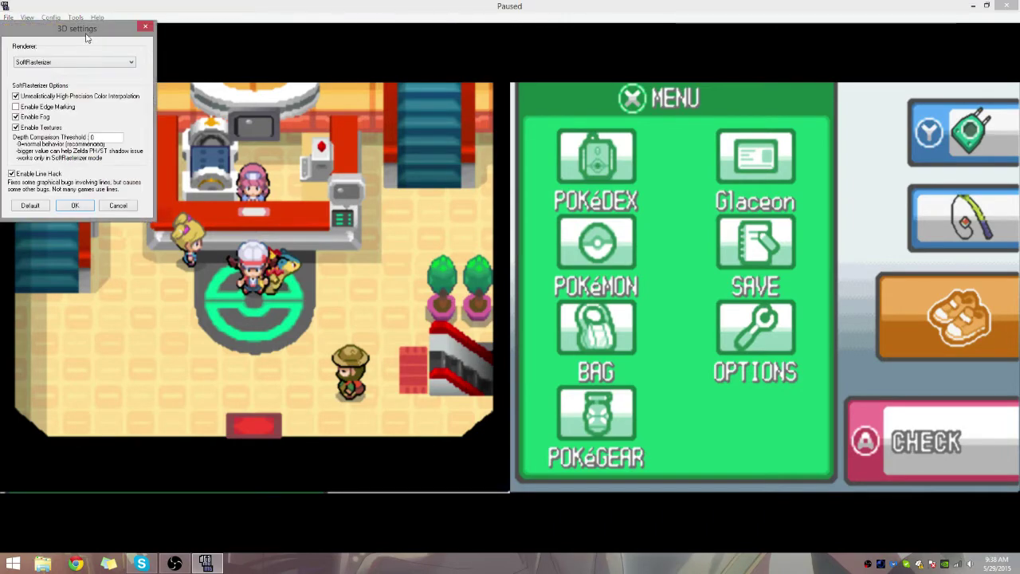
drag(90, 33, 432, 64)
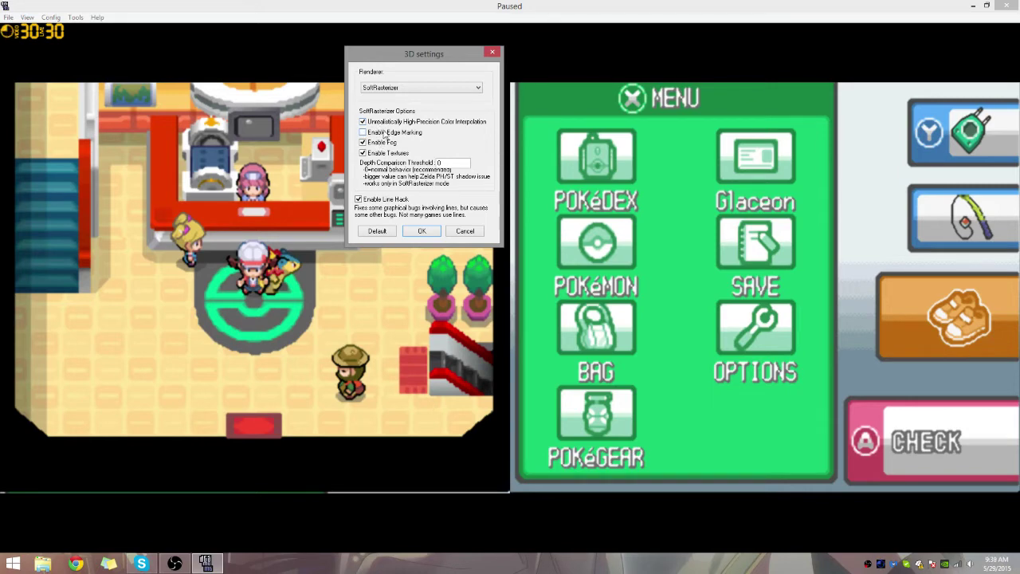
click(465, 230)
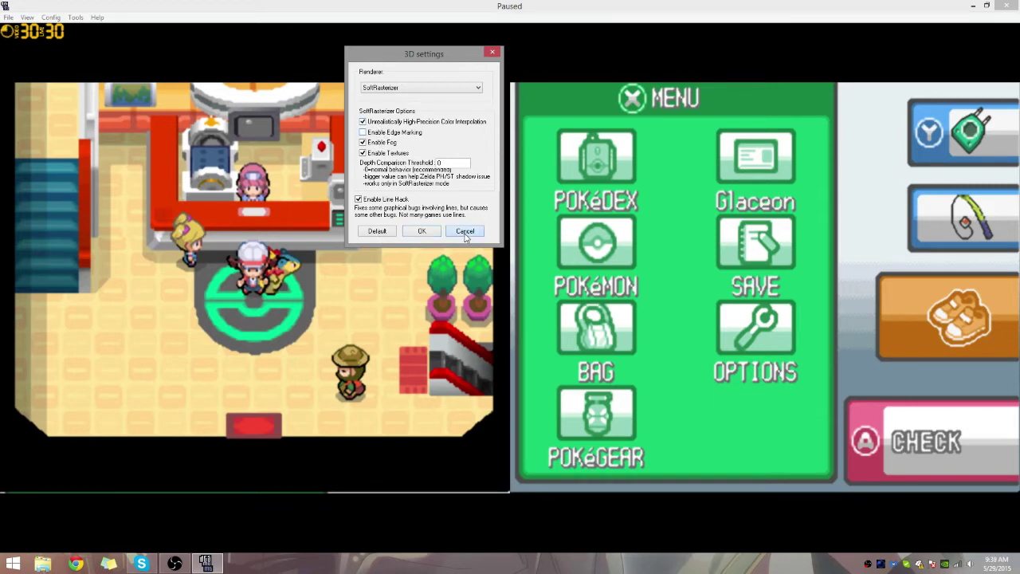
Open the Firmware Settings and close them without changes
click(50, 17)
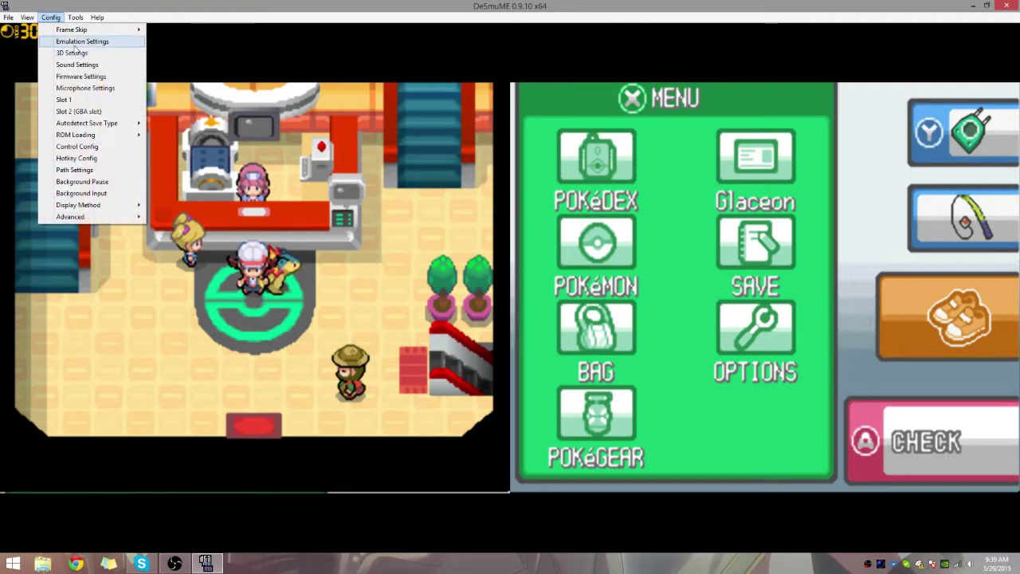
click(70, 79)
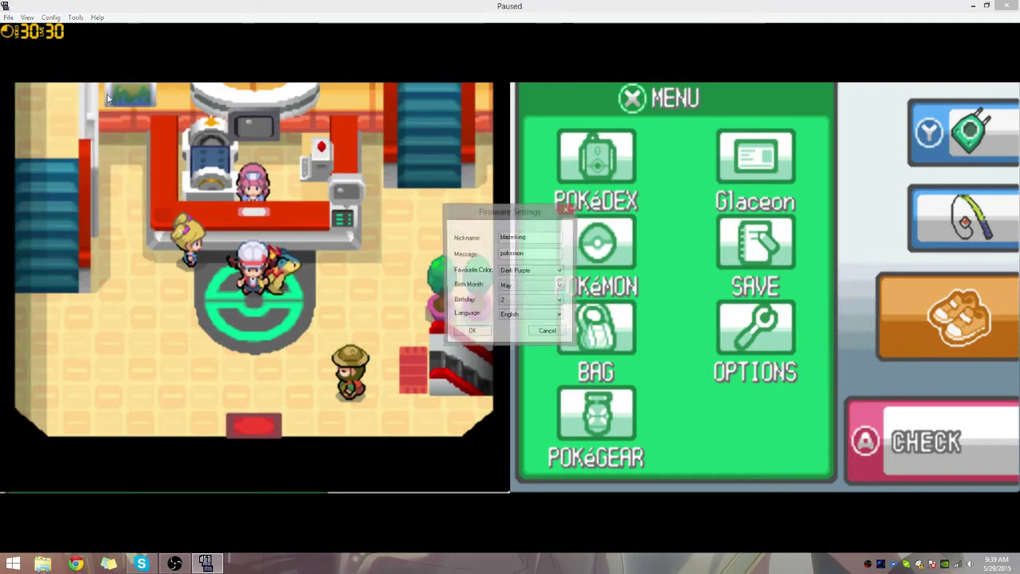
key(Escape)
click(49, 12)
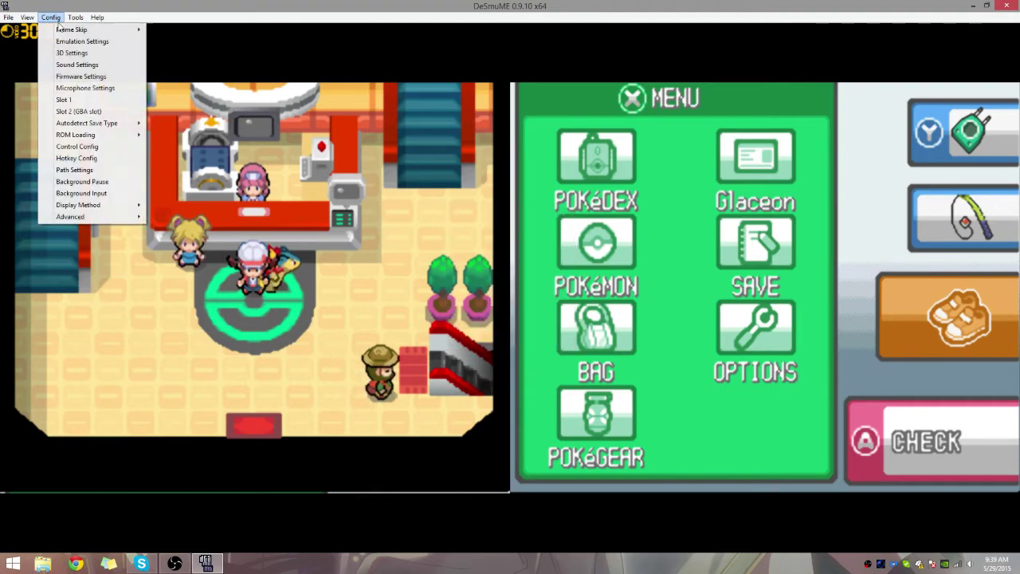
click(80, 67)
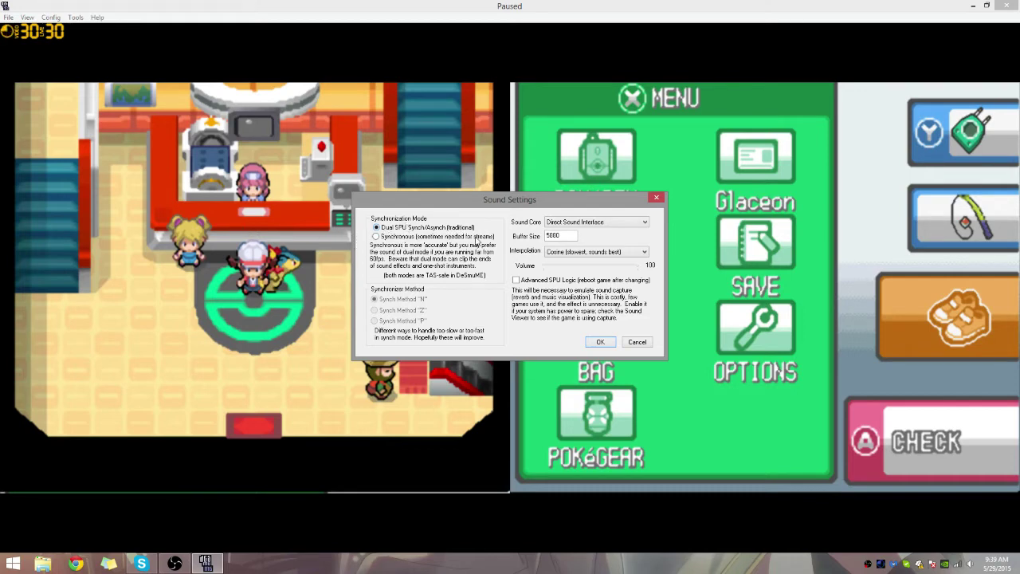
click(603, 339)
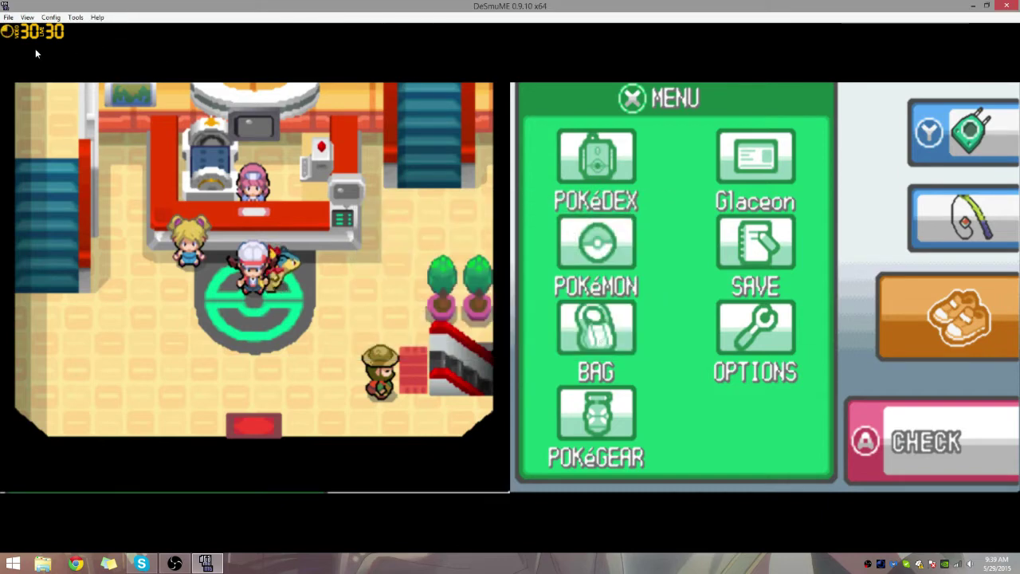
Browse View > Rotation, then Config > Frame Skip and Display Method without changes
click(28, 17)
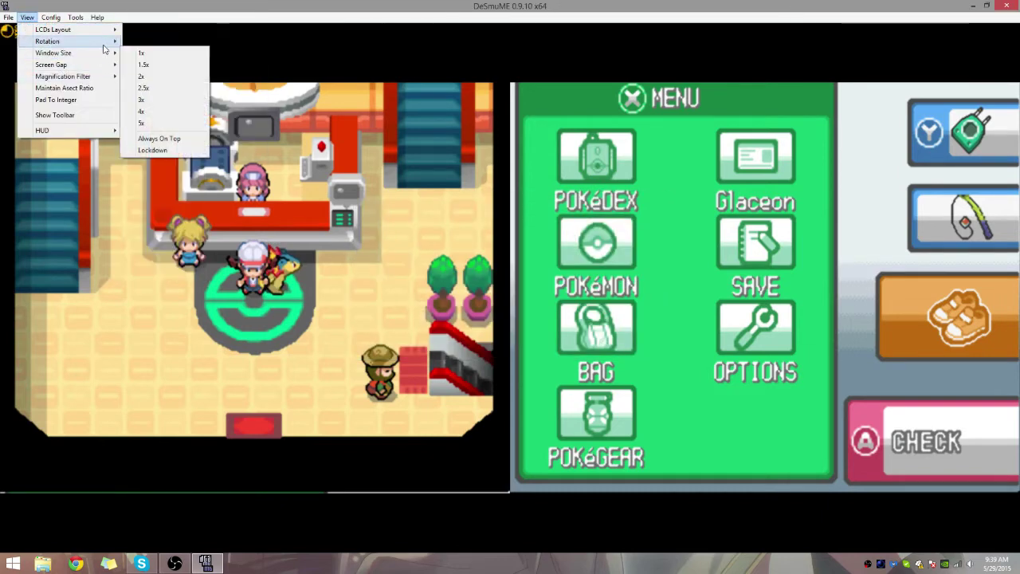
mouse_move(50, 17)
mouse_move(102, 32)
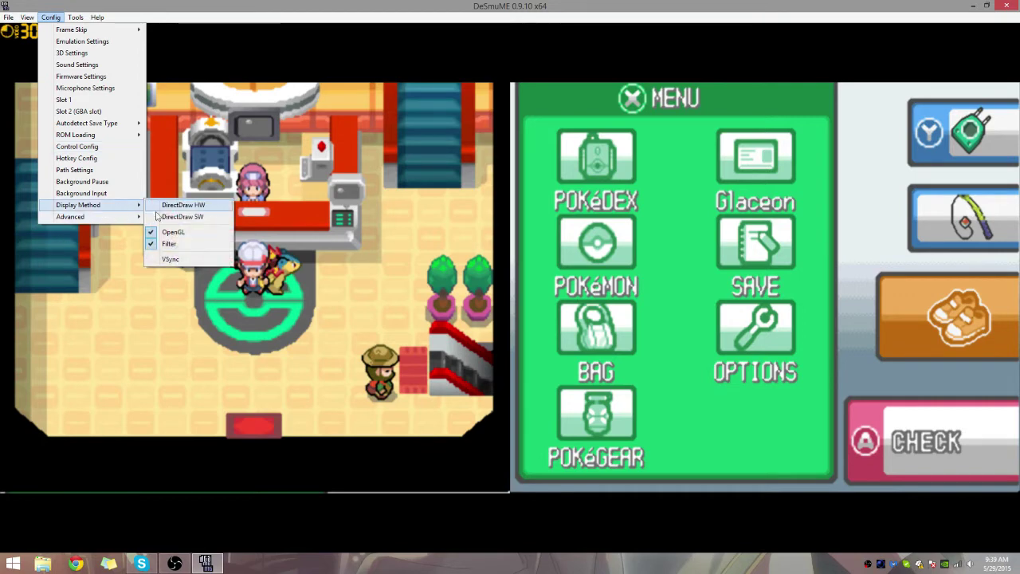
mouse_move(123, 217)
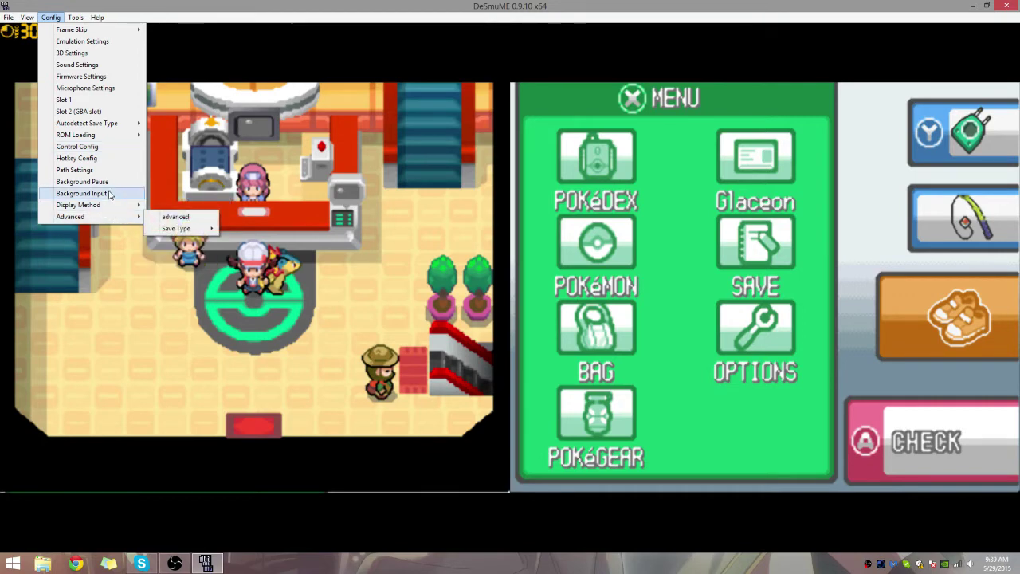
click(63, 149)
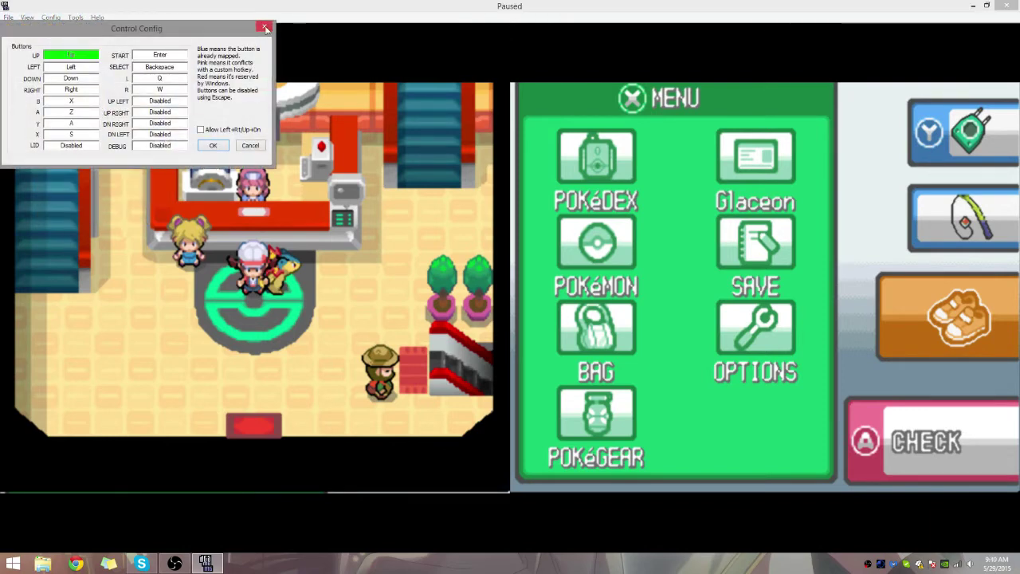
click(265, 28)
click(50, 17)
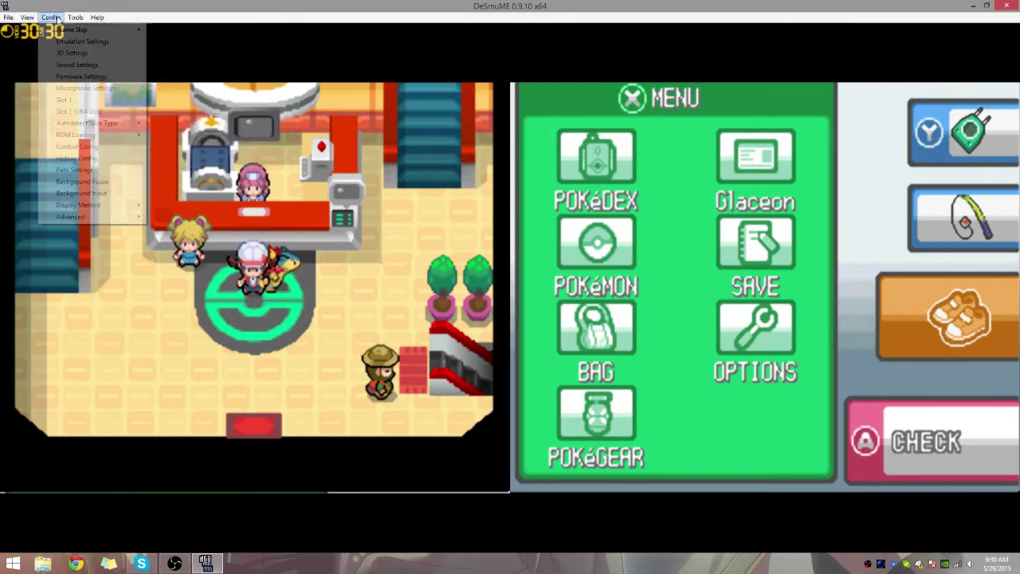
click(88, 158)
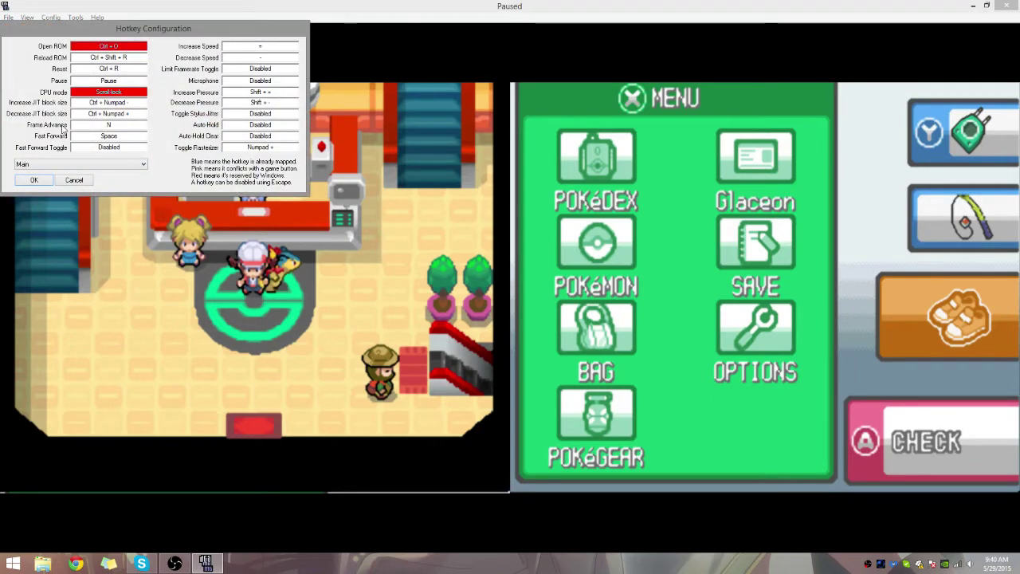
click(80, 180)
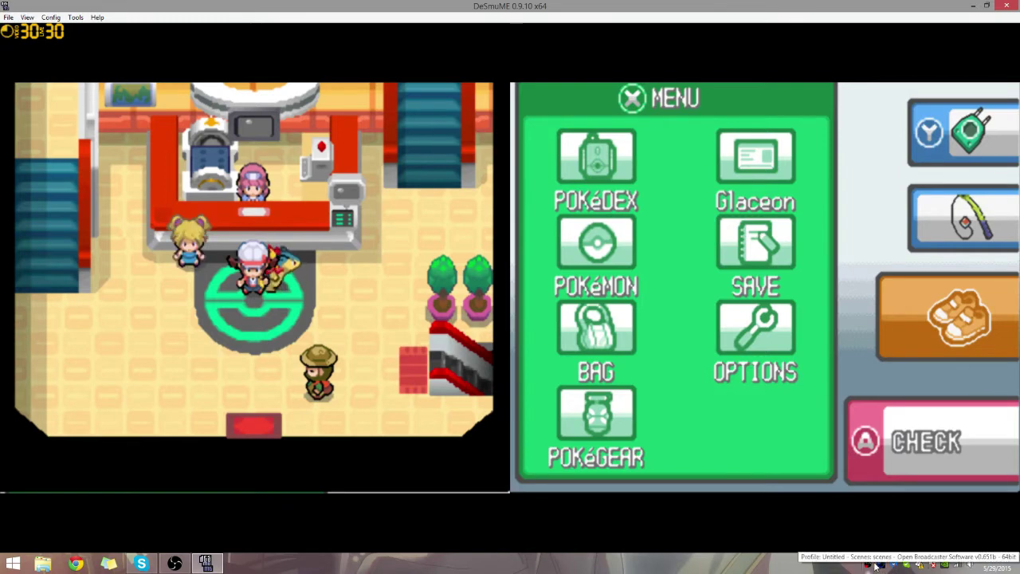
Unmute DeSmuME in the Volume Mixer, close the mixer, and restore the game's touch-screen menu
click(972, 565)
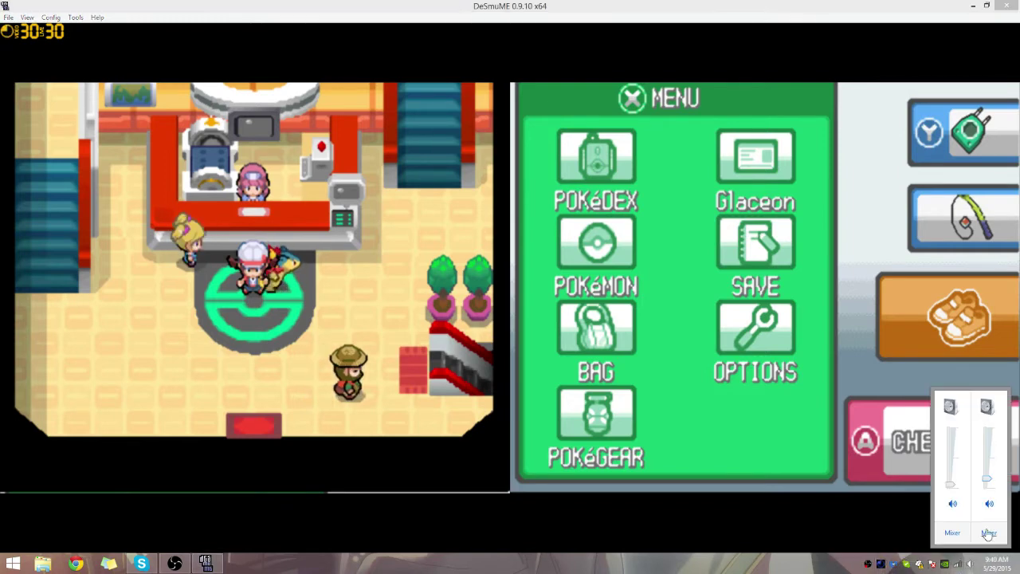
click(988, 532)
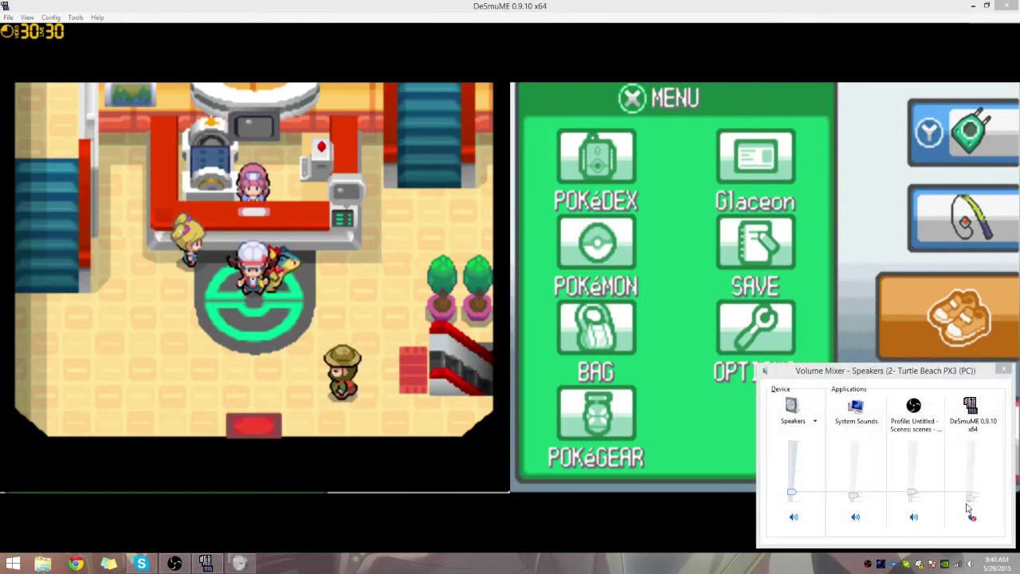
click(972, 511)
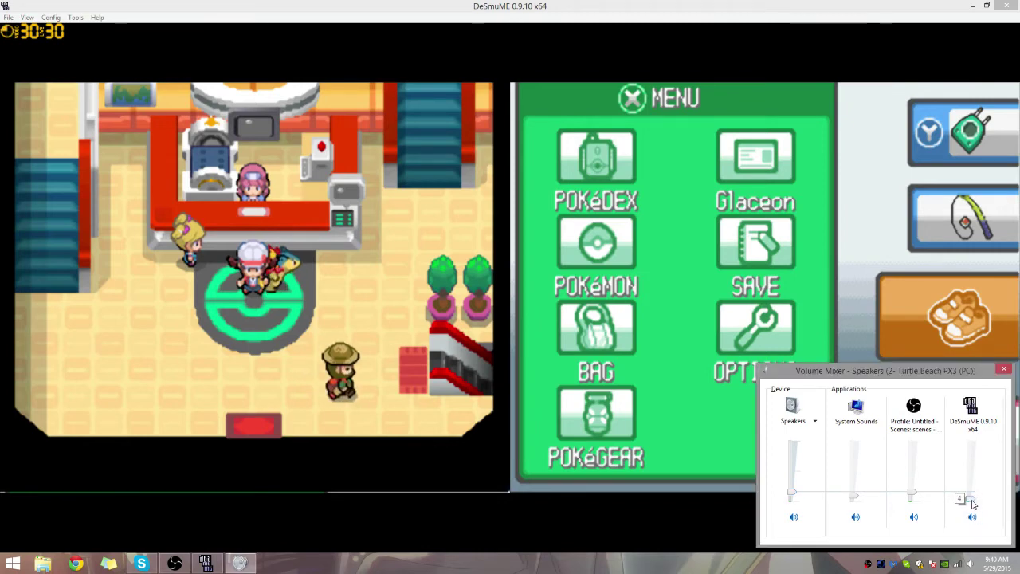
click(1004, 368)
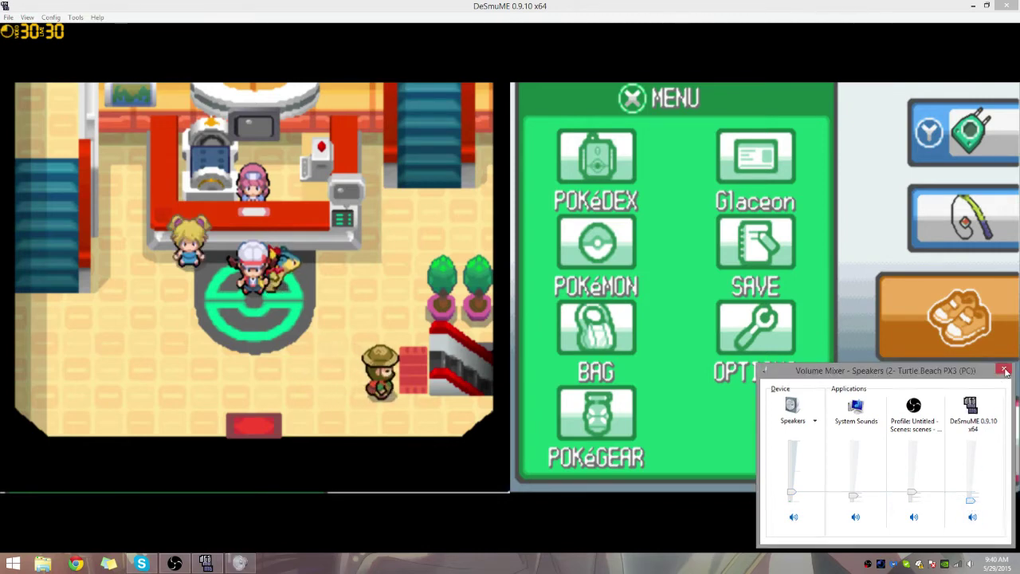
key(Down)
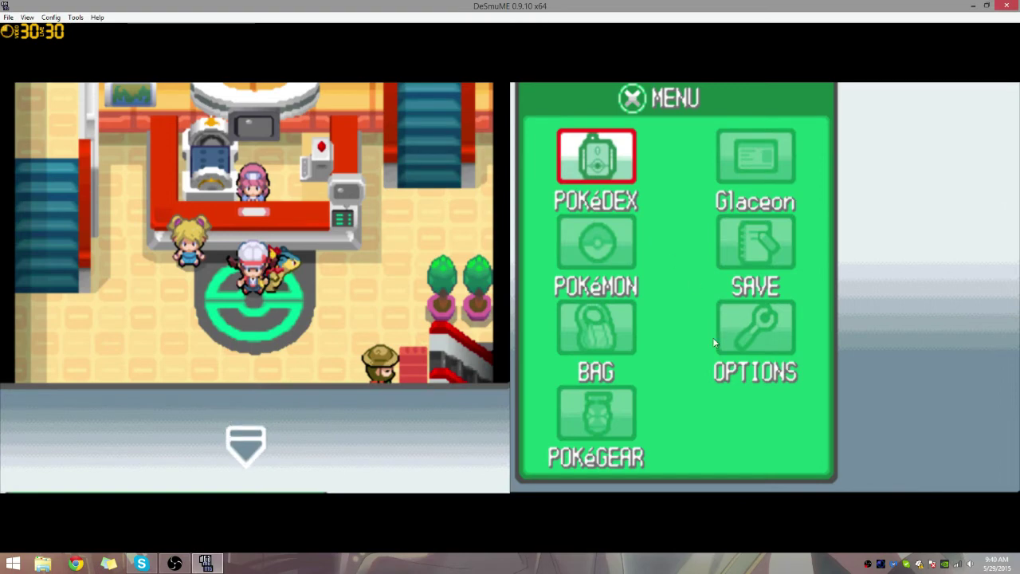
click(696, 365)
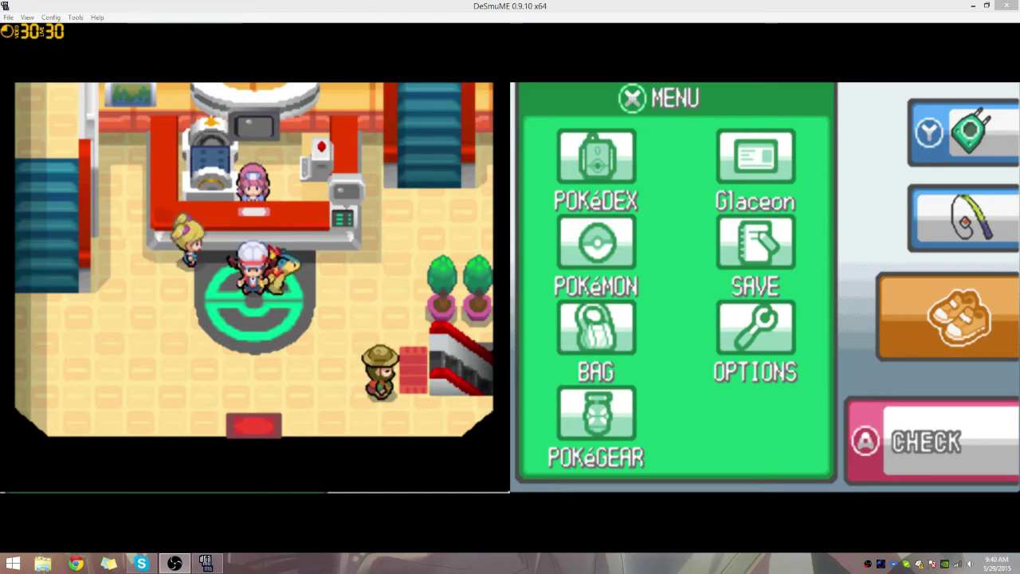
Set Monitor Capture to a 960×770 sub-region at 0,155 over the top game screen
drag(780, 94, 448, 155)
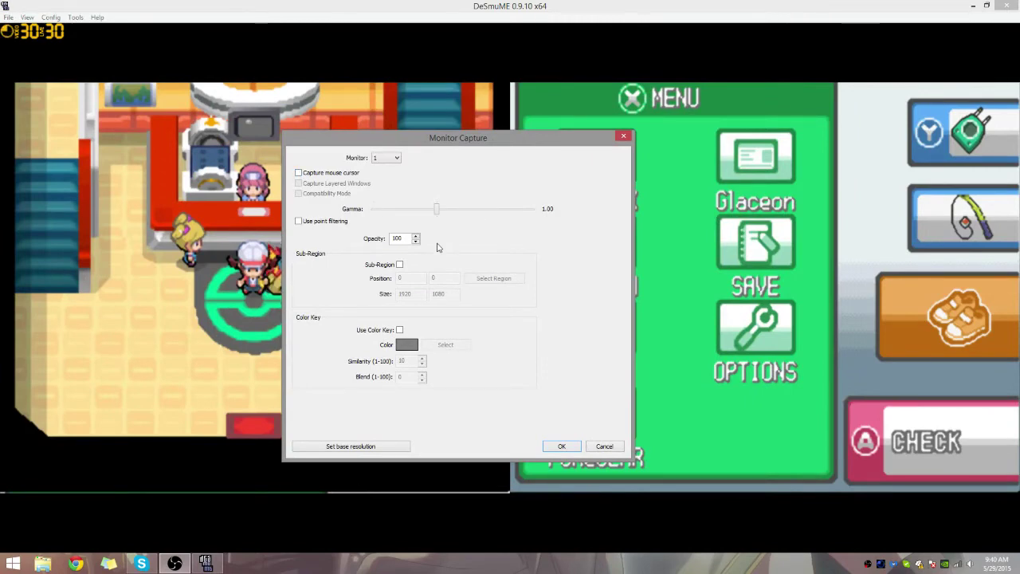
click(400, 265)
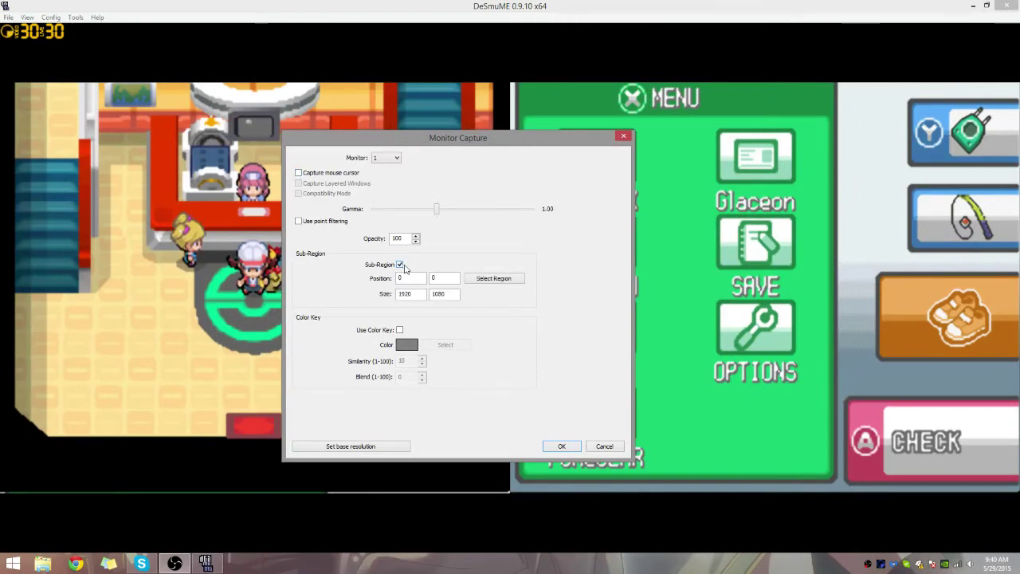
click(488, 279)
drag(484, 2, 488, 82)
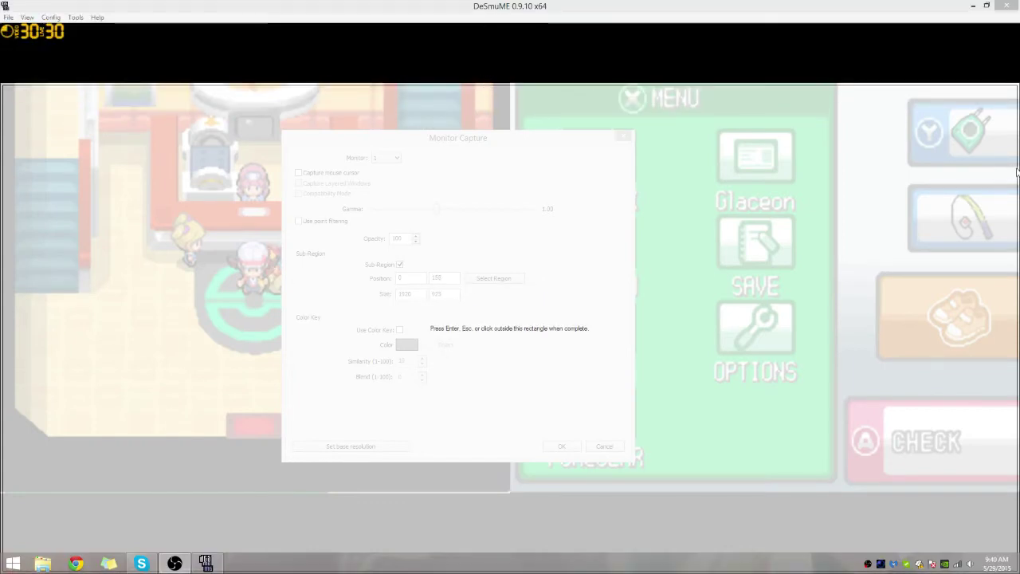
drag(1014, 169, 507, 158)
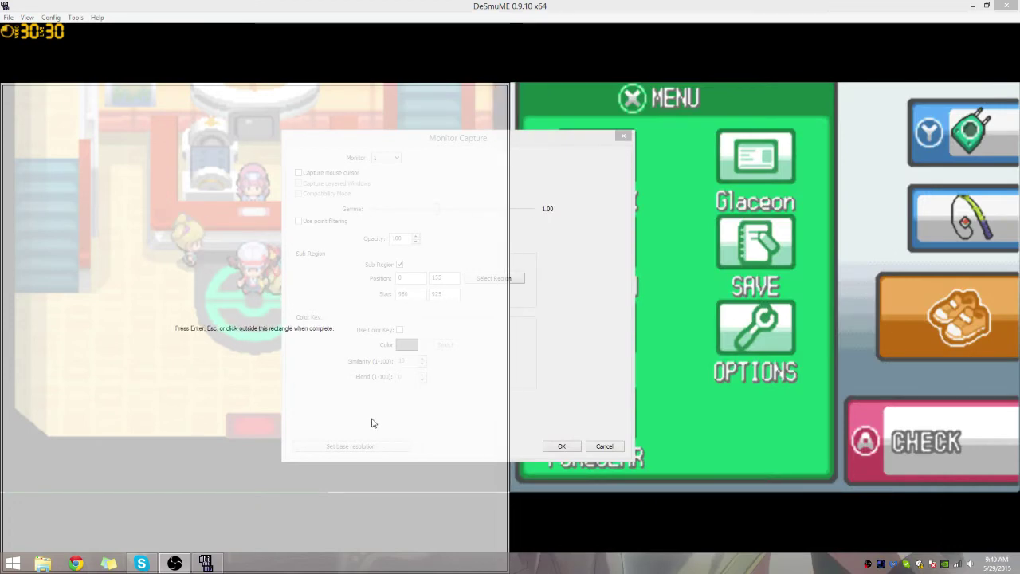
drag(419, 570, 409, 344)
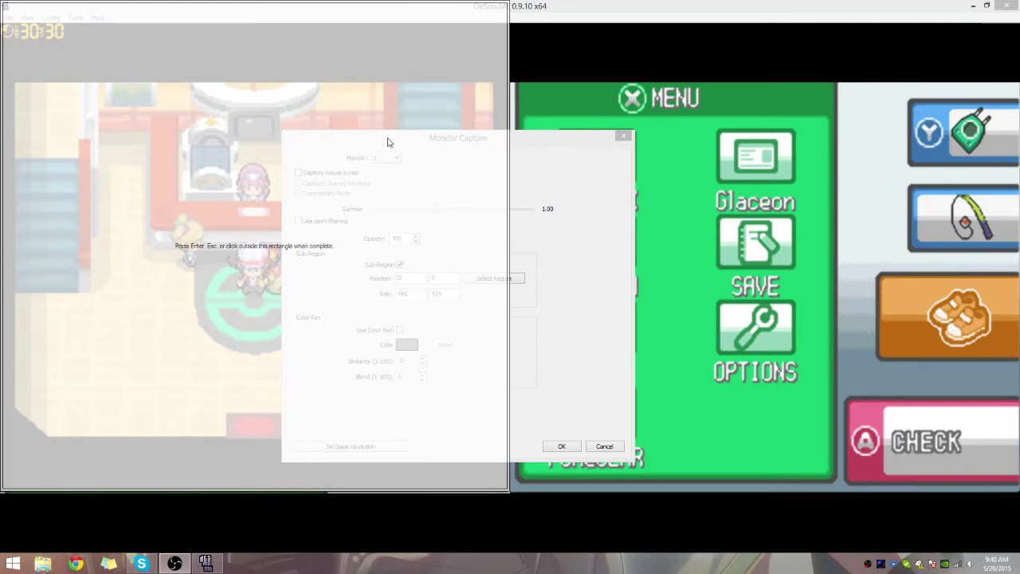
drag(413, 1, 413, 84)
key(Return)
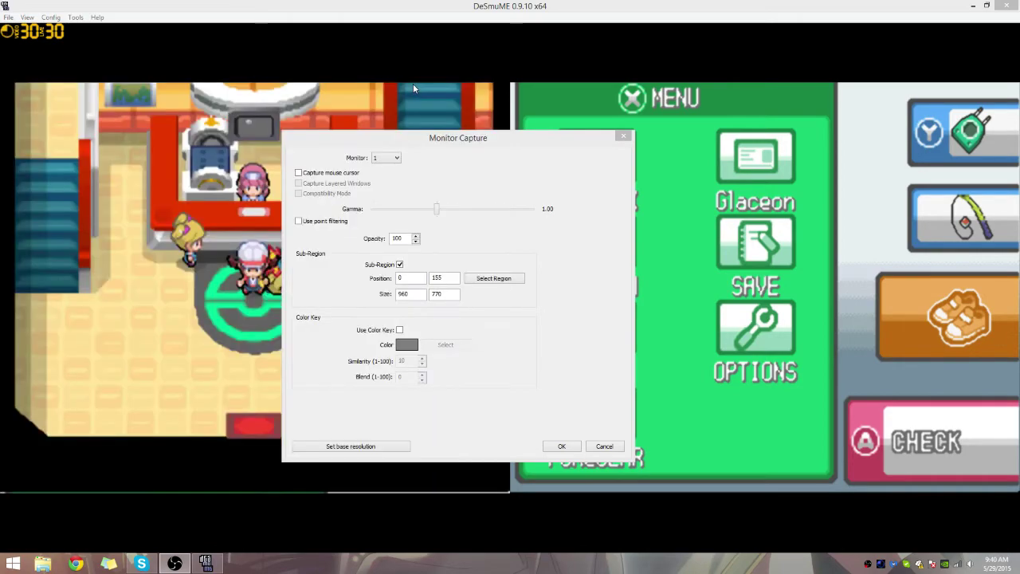
click(558, 448)
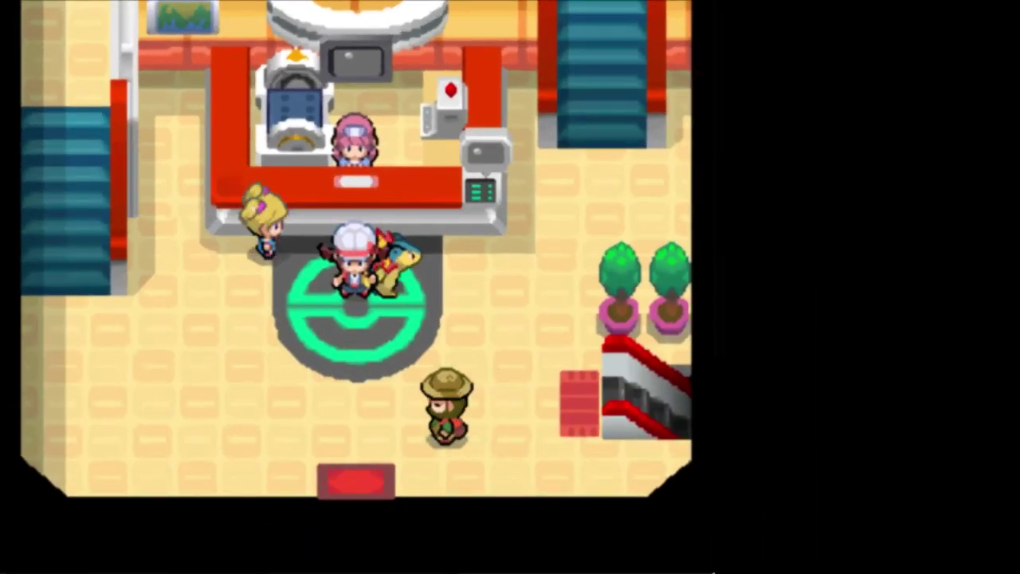
Check the OBS window, then trigger the Super+Shift+A scene-switch hotkey for the bottom-screen scene
key(alt+Tab)
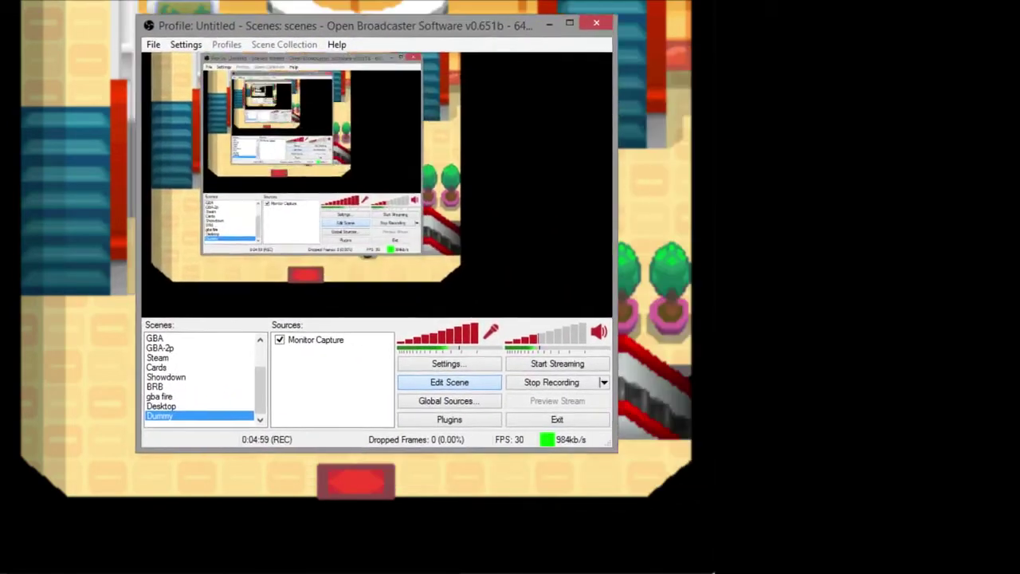
key(alt+Tab)
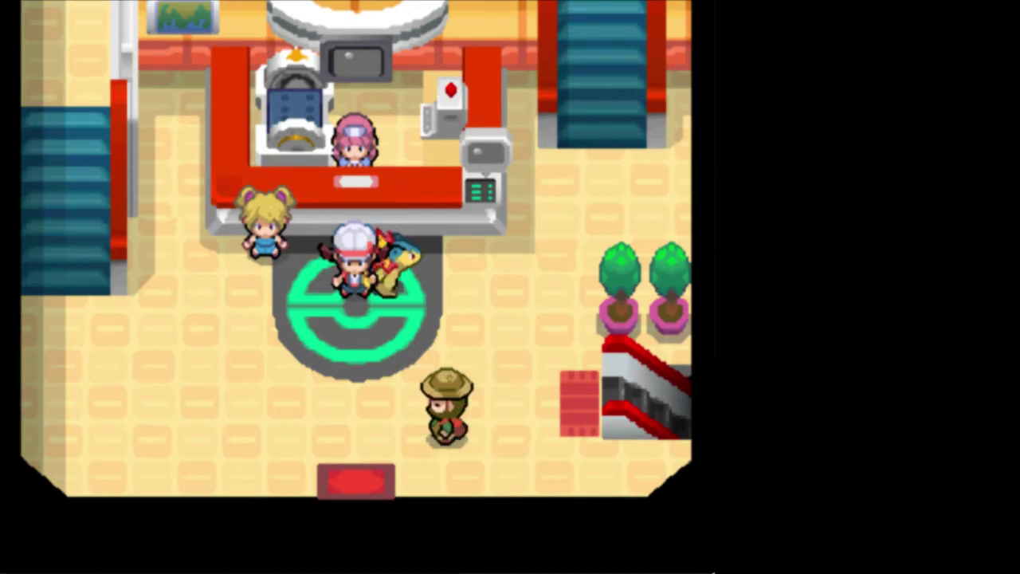
key(super+shift+a)
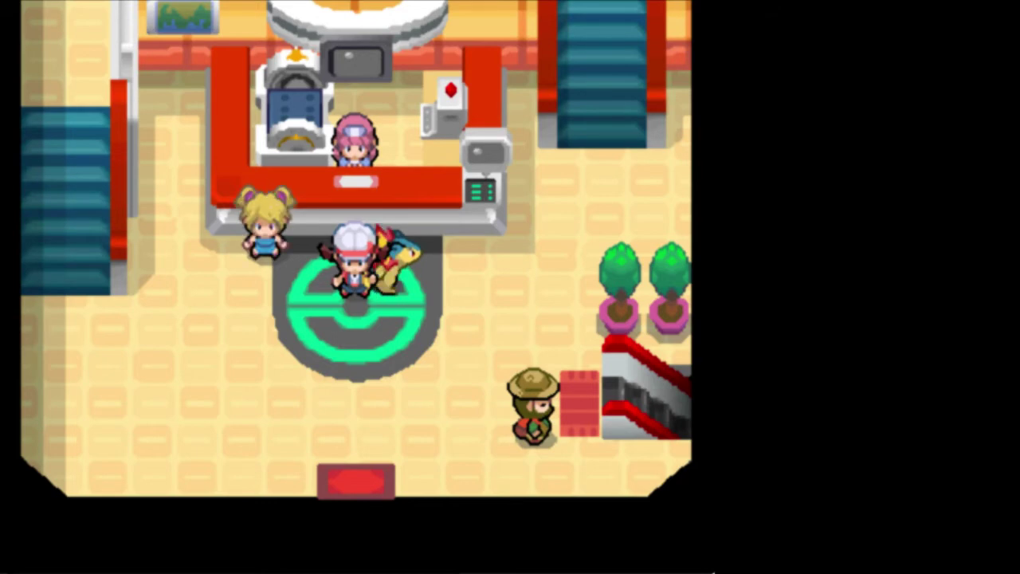
Press X to show SoulSilver's touch-screen main menu in the OBS output
key(x)
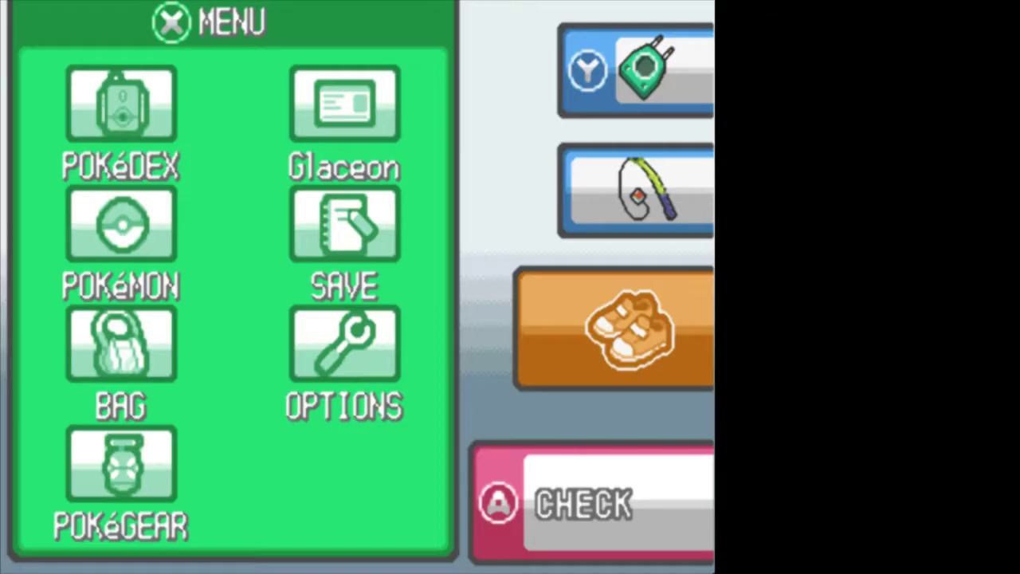